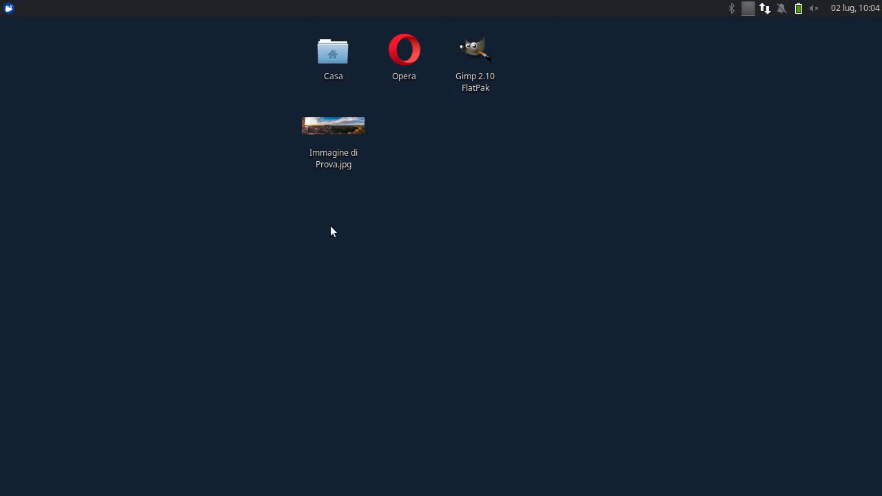
View the panorama photo in the image viewer, zooming in and out, then close it
{"action": "double_click", "coordinate": [335, 128]}
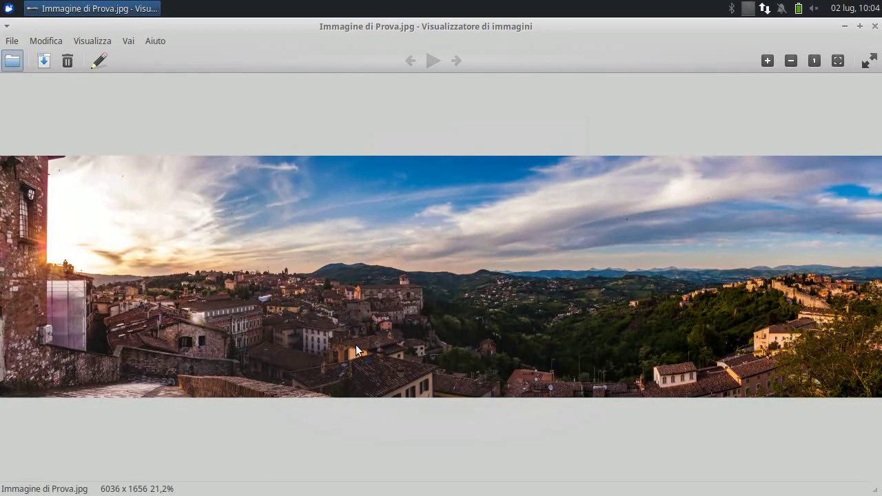
{"action": "left_click", "coordinate": [769, 61]}
{"action": "left_click", "coordinate": [769, 61]}
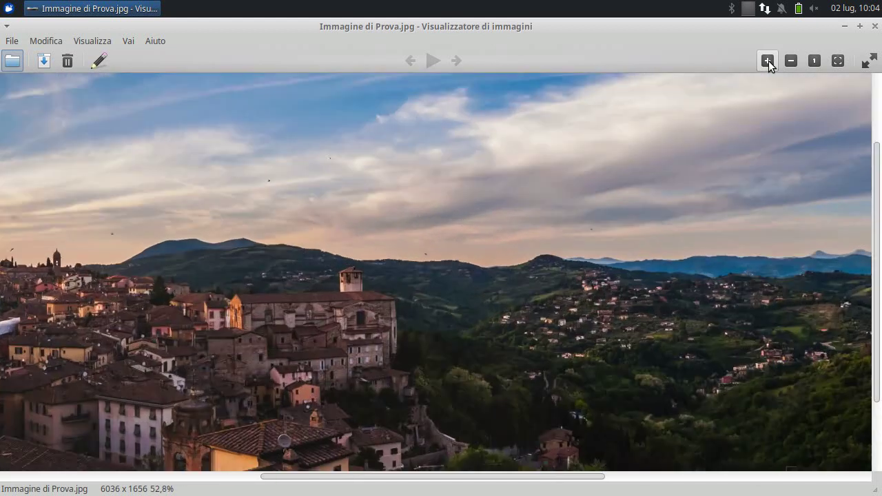
{"action": "left_click", "coordinate": [769, 61]}
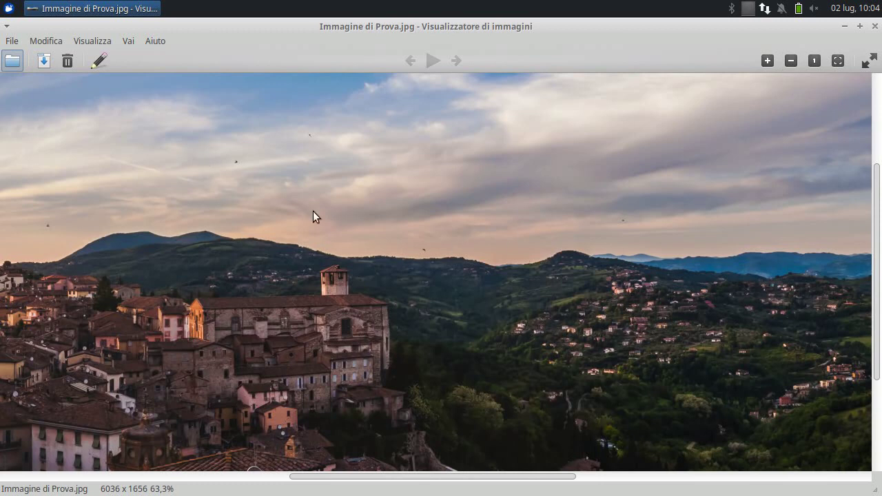
{"action": "left_click", "coordinate": [791, 61]}
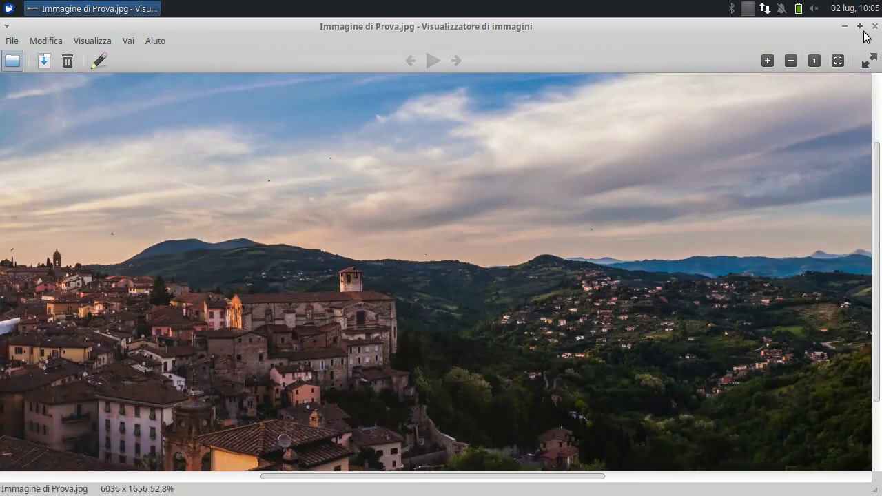
{"action": "left_click", "coordinate": [875, 25]}
Open Scrivania in the home folder, narrow the Nome column, and minimize the file manager
{"action": "double_click", "coordinate": [337, 63]}
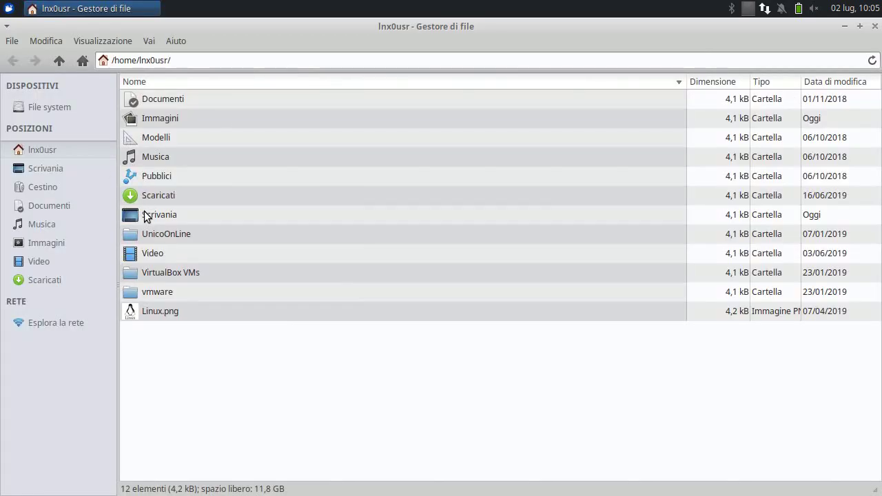
{"action": "left_click", "coordinate": [145, 219]}
{"action": "double_click", "coordinate": [144, 219]}
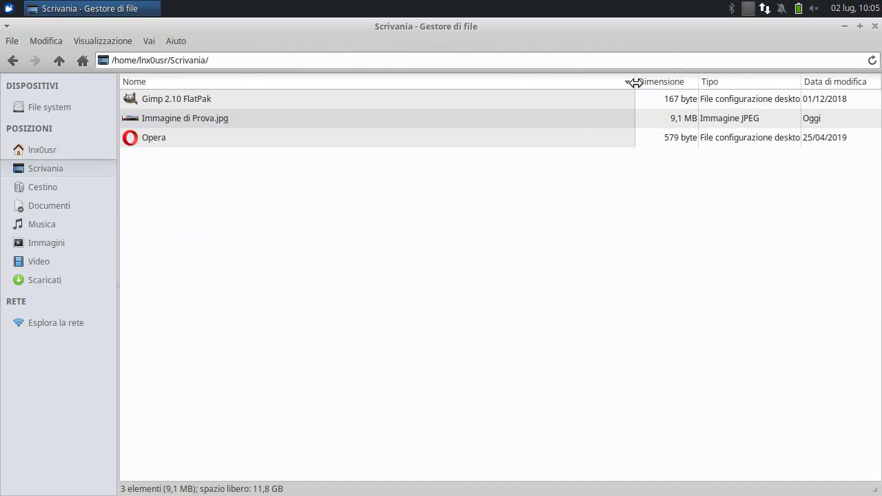
{"action": "left_click_drag", "start_coordinate": [635, 84], "coordinate": [568, 84]}
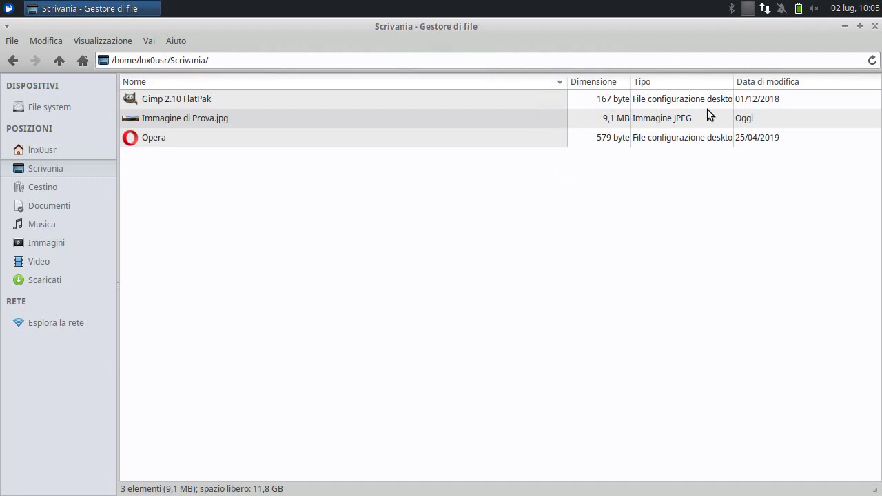
{"action": "left_click", "coordinate": [844, 27]}
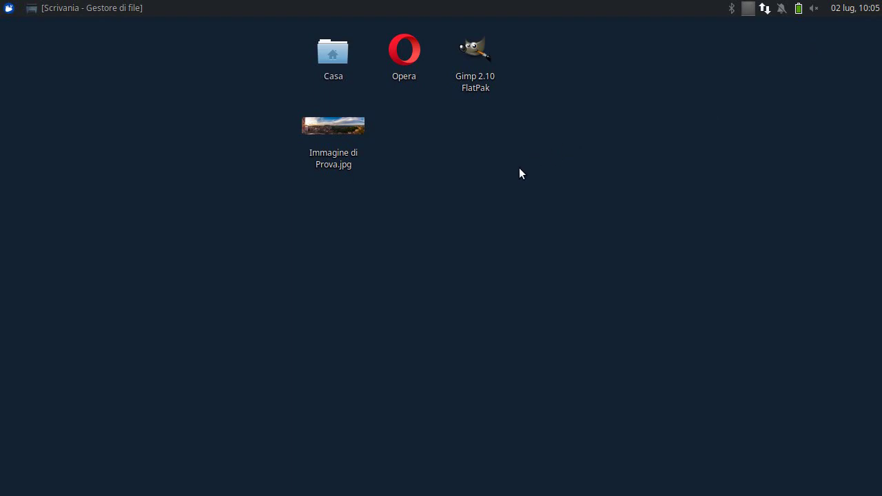
Launch GIMP 2.10 from its desktop icon and bring up the File menu
{"action": "double_click", "coordinate": [474, 55]}
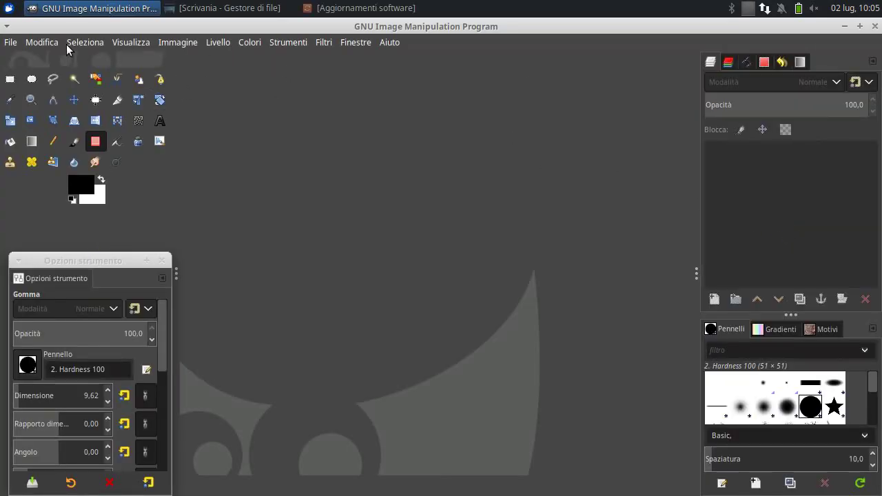
{"action": "left_click", "coordinate": [10, 44]}
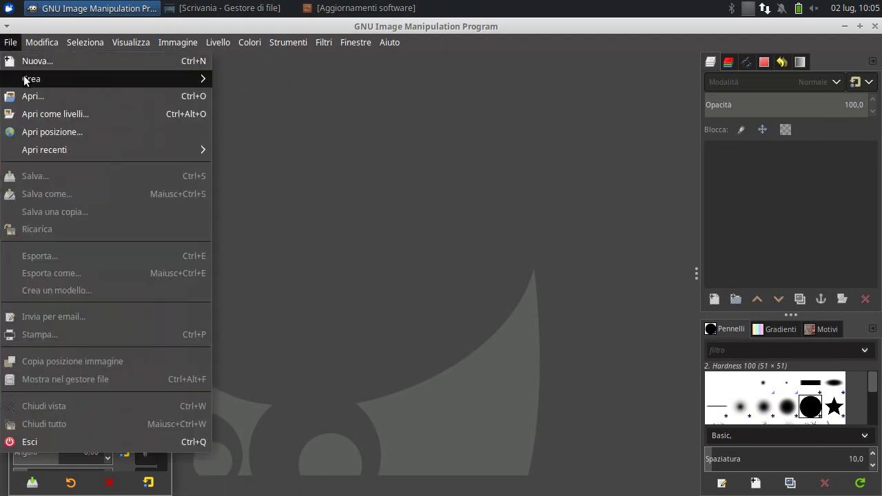
Open Immagine di Prova.jpg from recent files, converting it to the built-in sRGB space
{"action": "left_click", "coordinate": [31, 97]}
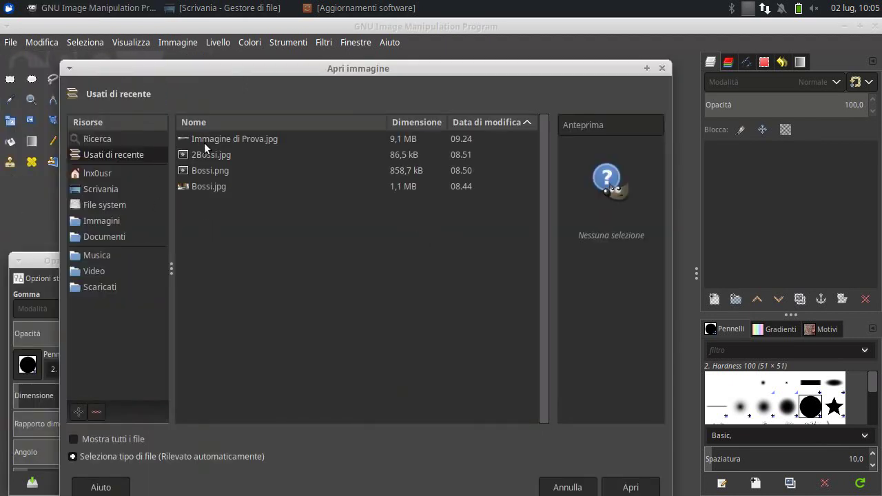
{"action": "double_click", "coordinate": [207, 140]}
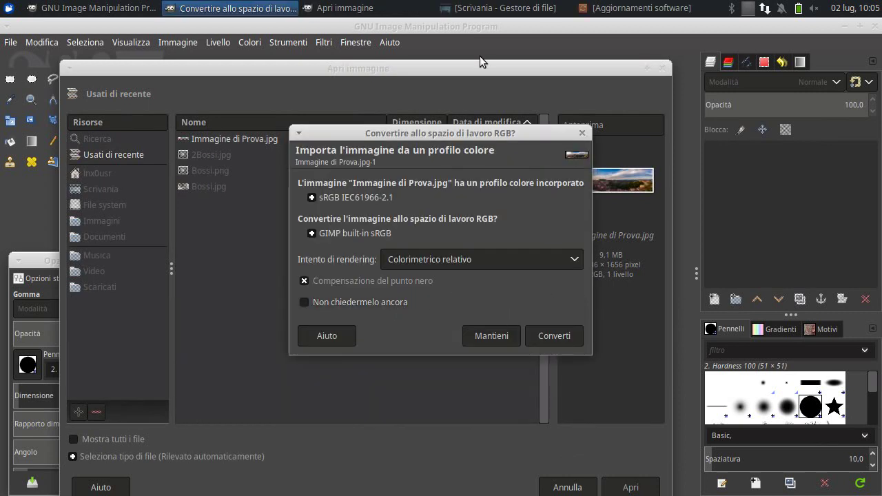
{"action": "left_click", "coordinate": [562, 309]}
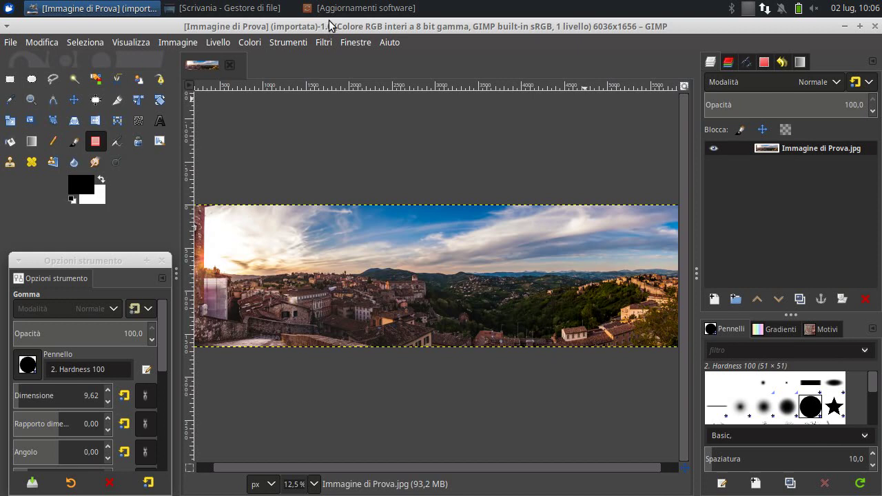
Bring up Scala immagine for the 6036 × 1656 image and focus the Larghezza field
{"action": "left_click", "coordinate": [180, 42]}
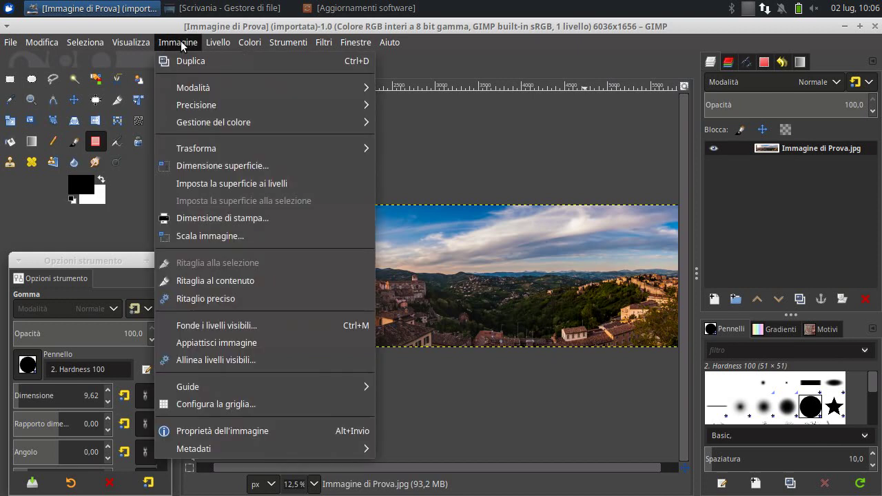
{"action": "left_click", "coordinate": [219, 236]}
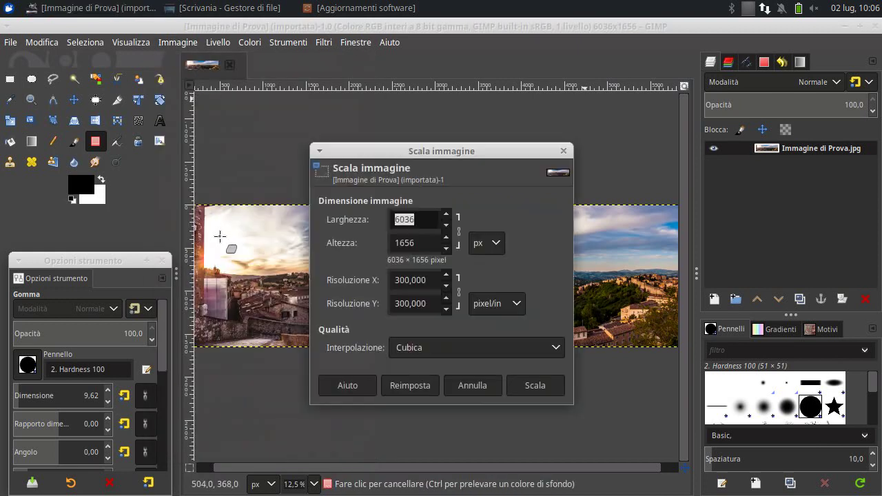
{"action": "left_click_drag", "start_coordinate": [437, 153], "coordinate": [428, 106]}
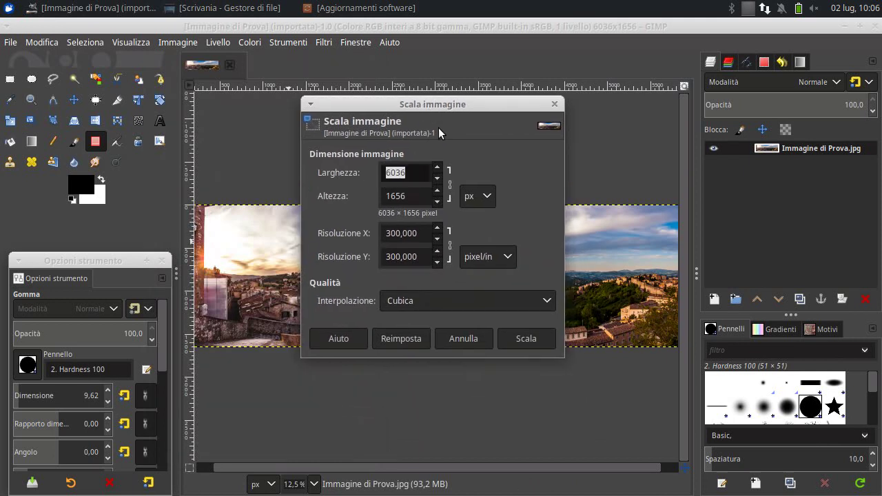
{"action": "left_click", "coordinate": [448, 185]}
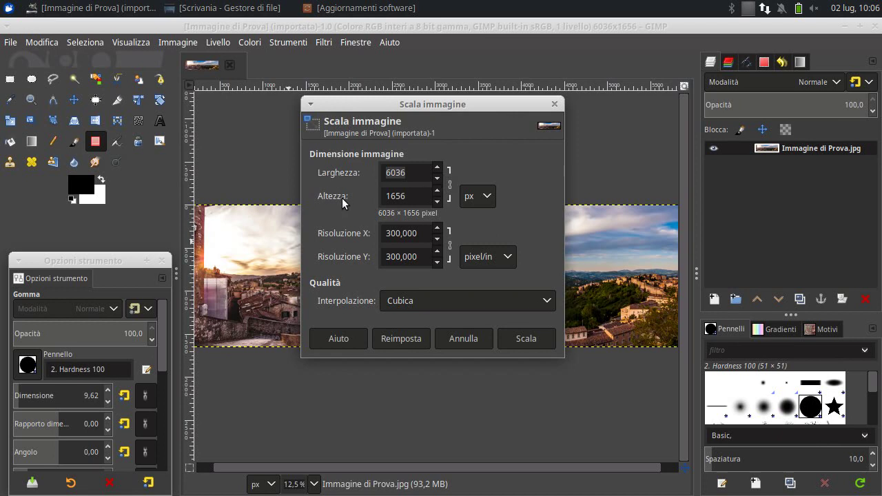
{"action": "left_click", "coordinate": [453, 192]}
Scale the image to 30 percent width, making it 1811 × 497 pixels
{"action": "left_click", "coordinate": [473, 199]}
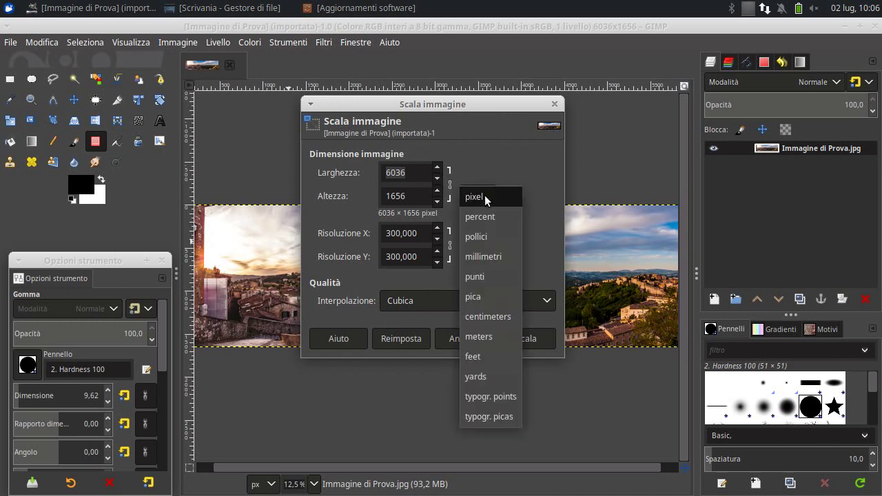
{"action": "left_click", "coordinate": [481, 217]}
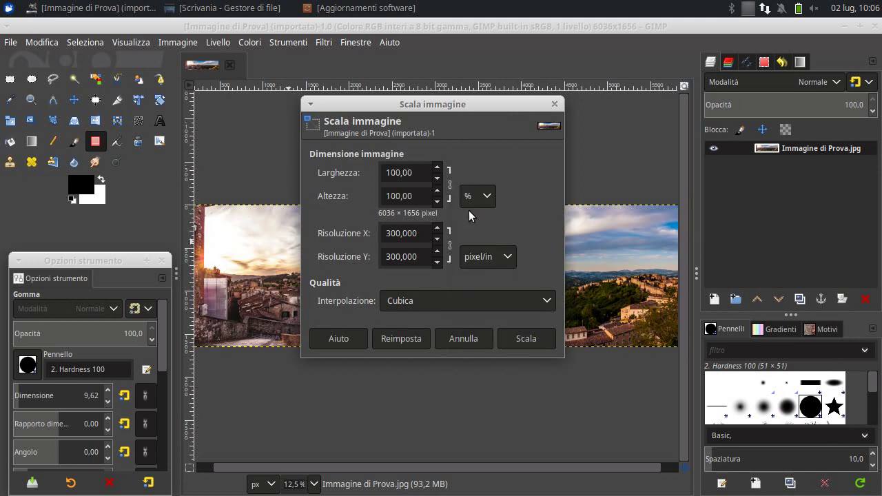
{"action": "double_click", "coordinate": [405, 173]}
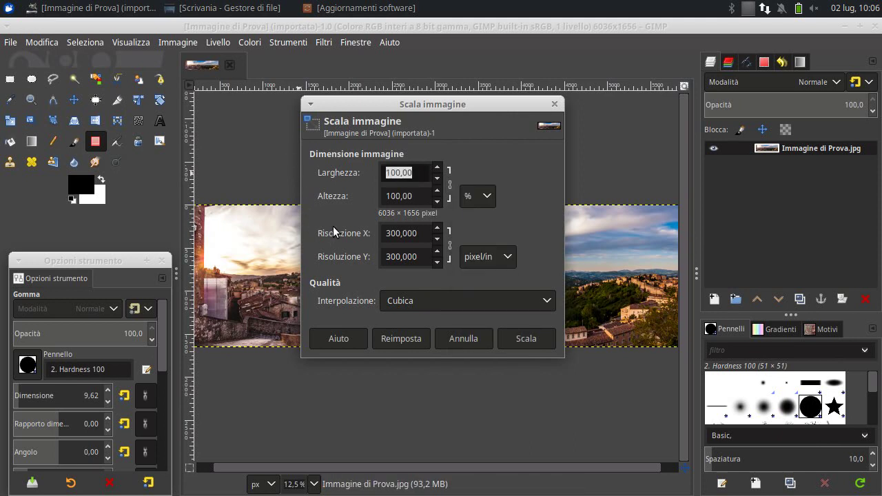
{"action": "type", "text": "30"}
{"action": "key", "text": "Tab"}
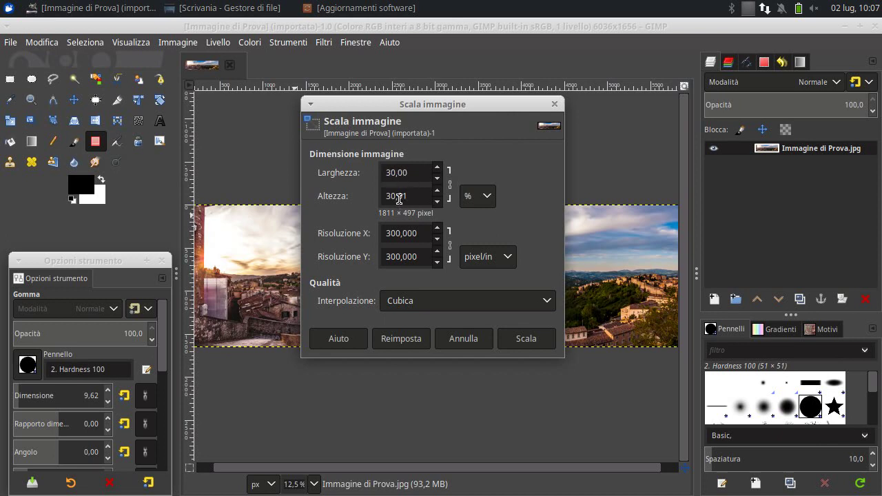
{"action": "left_click", "coordinate": [533, 340]}
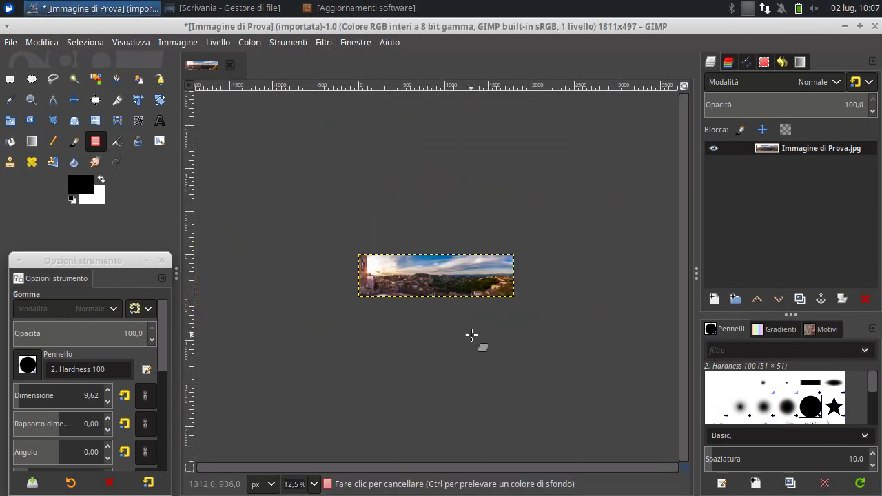
{"action": "scroll", "coordinate": [463, 285], "scroll_direction": "up", "scroll_amount": 3}
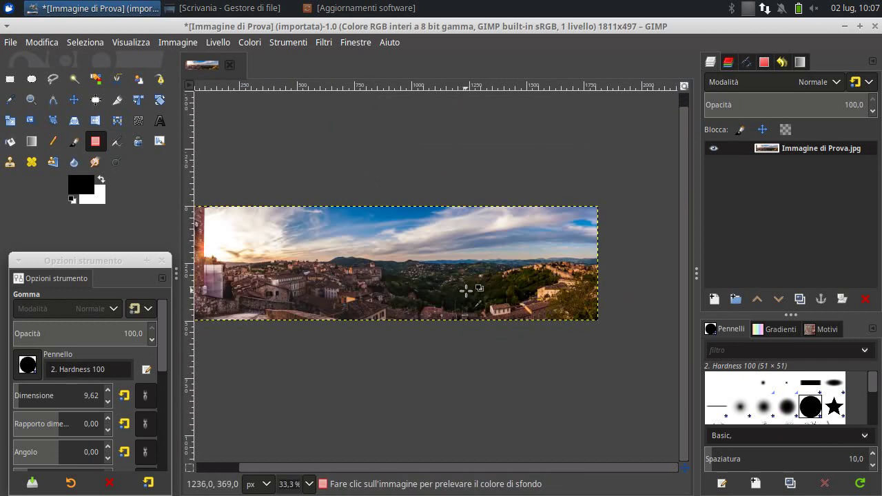
{"action": "scroll", "coordinate": [463, 285], "scroll_direction": "up", "scroll_amount": 1}
{"action": "mouse_move", "coordinate": [452, 466]}
{"action": "left_mouse_down"}
{"action": "mouse_move", "coordinate": [406, 453]}
{"action": "mouse_move", "coordinate": [352, 454]}
{"action": "mouse_move", "coordinate": [427, 462]}
{"action": "mouse_move", "coordinate": [357, 458]}
{"action": "left_mouse_up"}
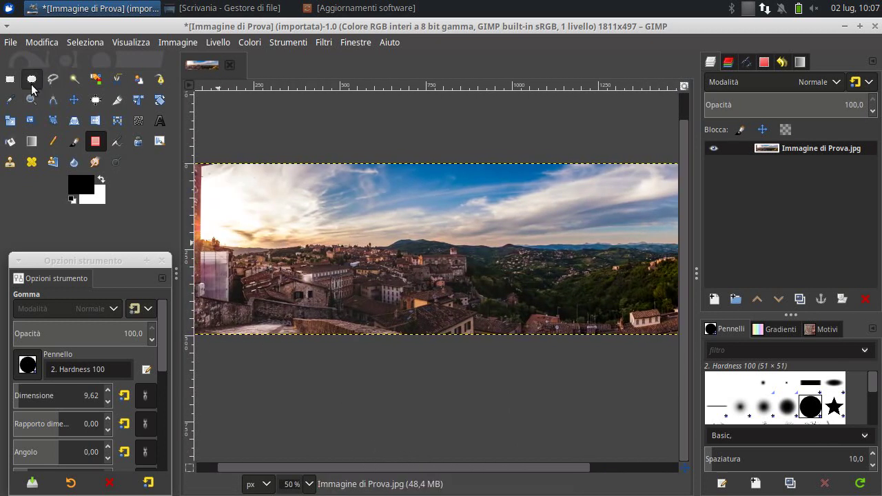
{"action": "left_click", "coordinate": [12, 40]}
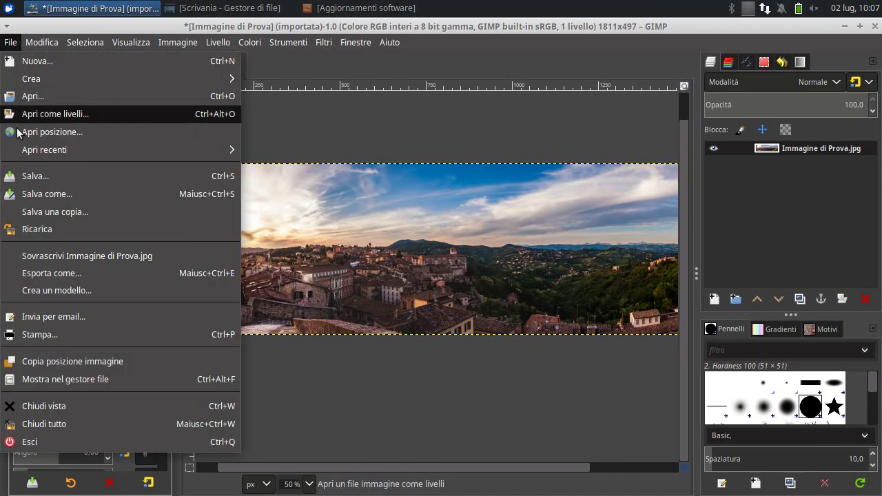
Start an export and replace the file name with 'Versione Compressa.jpg' in Scrivania
{"action": "left_click", "coordinate": [47, 269]}
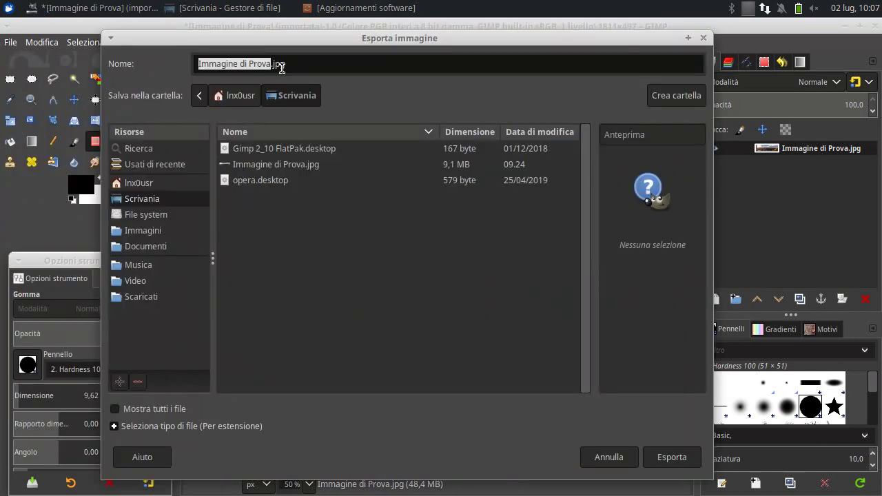
{"action": "left_click", "coordinate": [273, 64]}
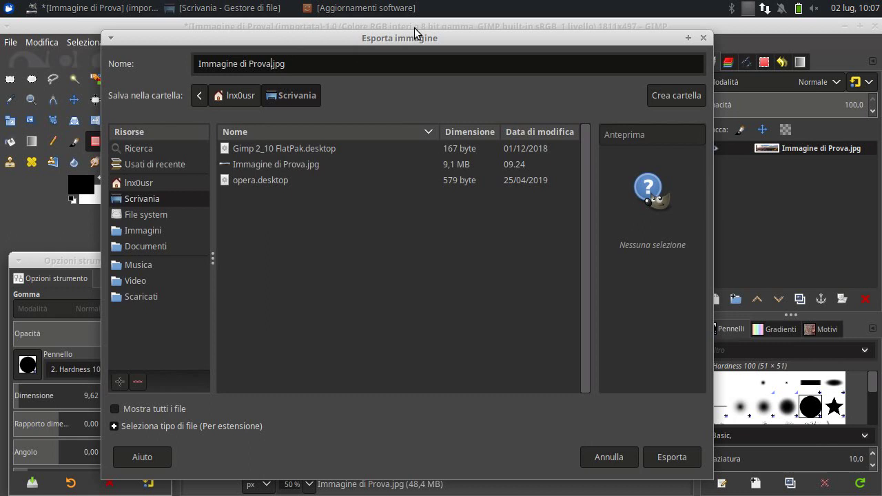
{"action": "key", "text": "Delete"}
{"action": "key", "text": "Delete"}
{"action": "key", "text": "Delete"}
{"action": "key", "text": "BackSpace"}
{"action": "key", "text": "BackSpace"}
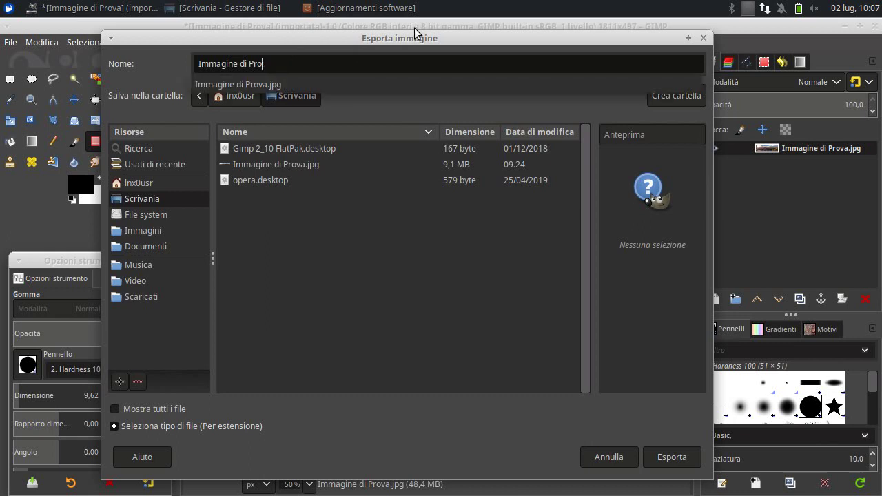
{"action": "key", "text": "BackSpace"}
{"action": "key", "text": "BackSpace"}
{"action": "key", "text": "BackSpace"}
{"action": "key", "text": "BackSpace"}
{"action": "key", "text": "BackSpace"}
{"action": "key", "text": "BackSpace"}
{"action": "key", "text": "BackSpace"}
{"action": "key", "text": "BackSpace"}
{"action": "type", "text": "Ve"}
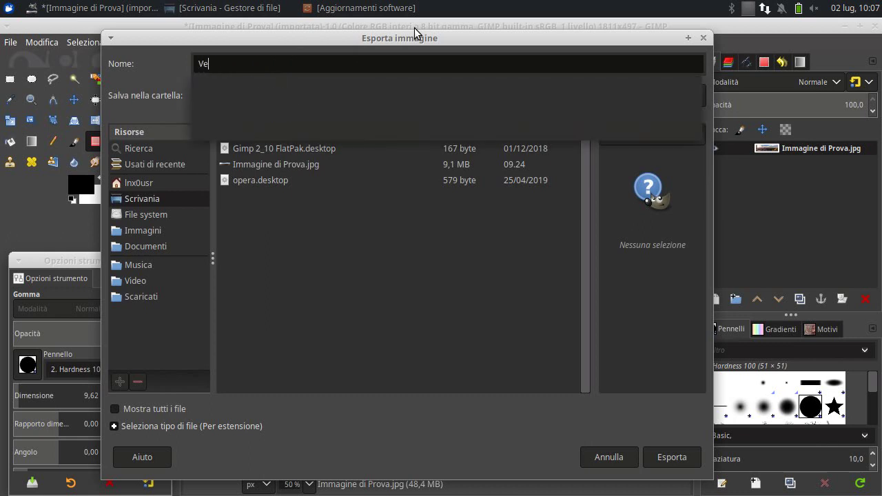
{"action": "type", "text": "rsione Compre"}
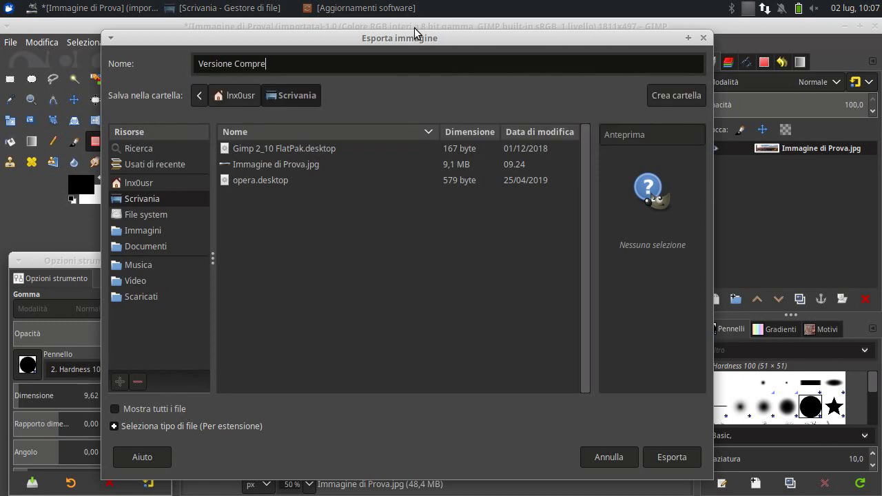
{"action": "type", "text": "ssa."}
{"action": "type", "text": "jpg"}
Export the JPEG to Scrivania with quality lowered from 98 to 50
{"action": "left_click", "coordinate": [672, 457]}
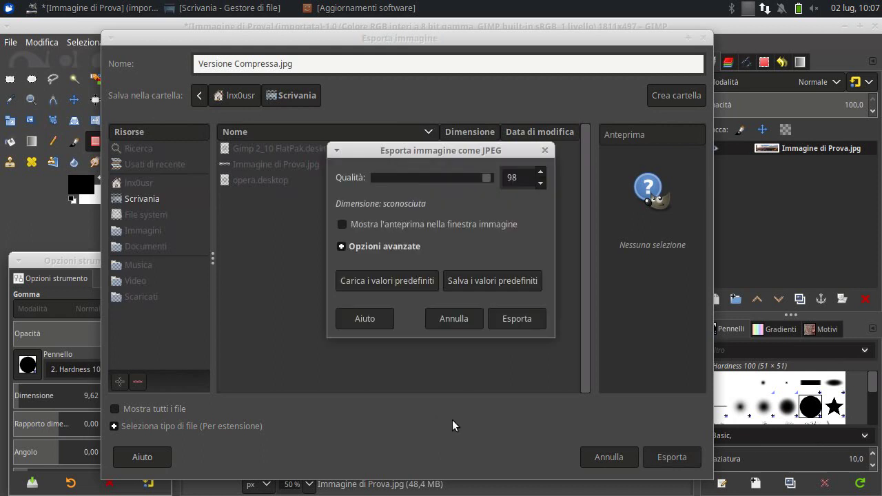
{"action": "left_click_drag", "start_coordinate": [438, 152], "coordinate": [407, 205]}
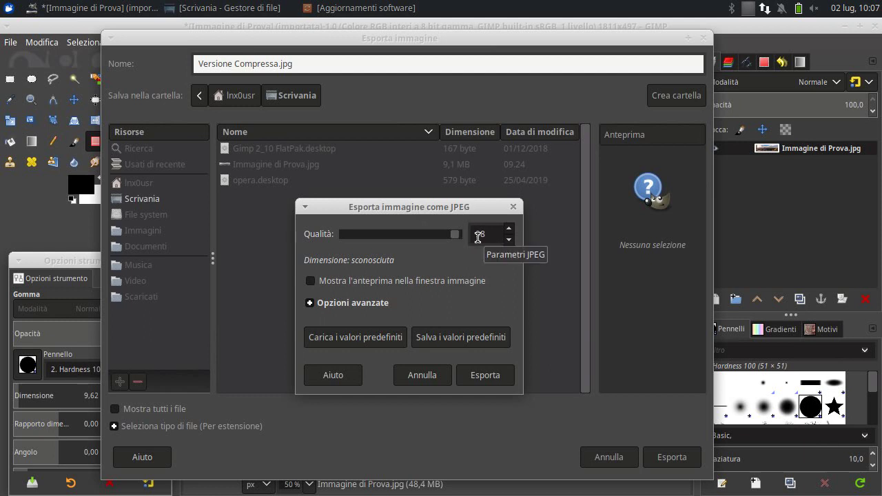
{"action": "left_click_drag", "start_coordinate": [461, 233], "coordinate": [400, 234]}
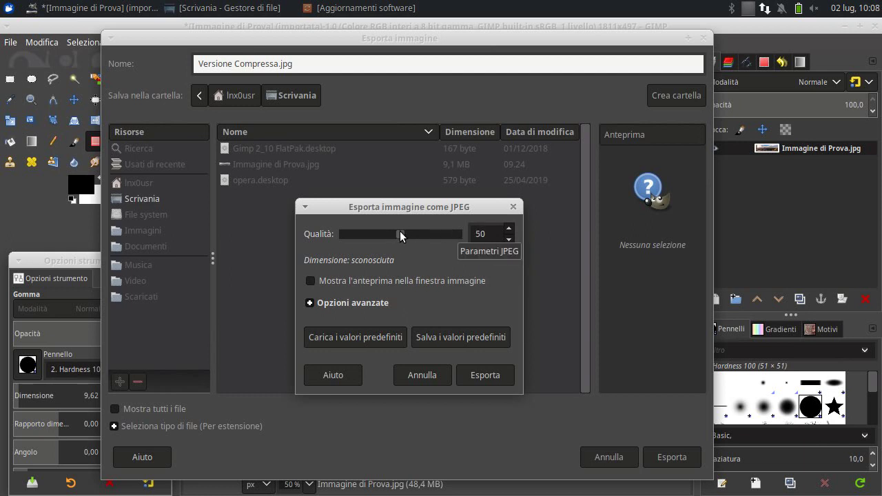
{"action": "mouse_move", "coordinate": [448, 206]}
{"action": "left_mouse_down"}
{"action": "mouse_move", "coordinate": [406, 185]}
{"action": "mouse_move", "coordinate": [374, 151]}
{"action": "left_mouse_up"}
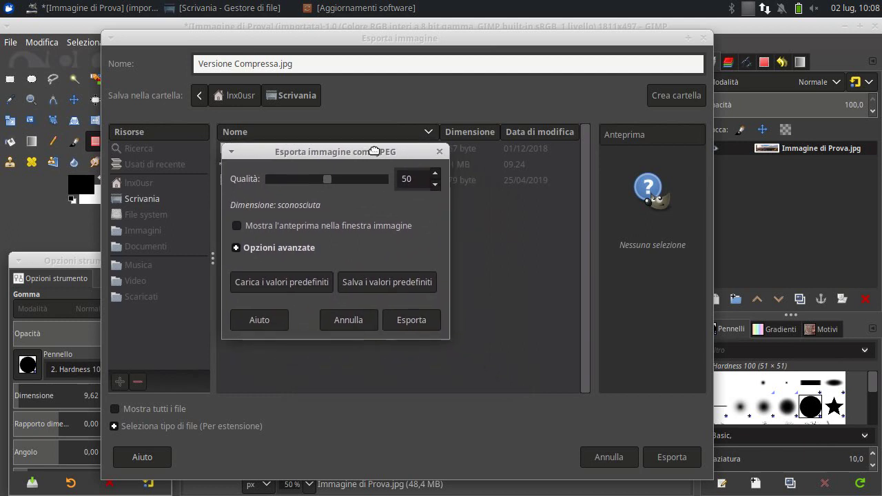
{"action": "left_click", "coordinate": [418, 322]}
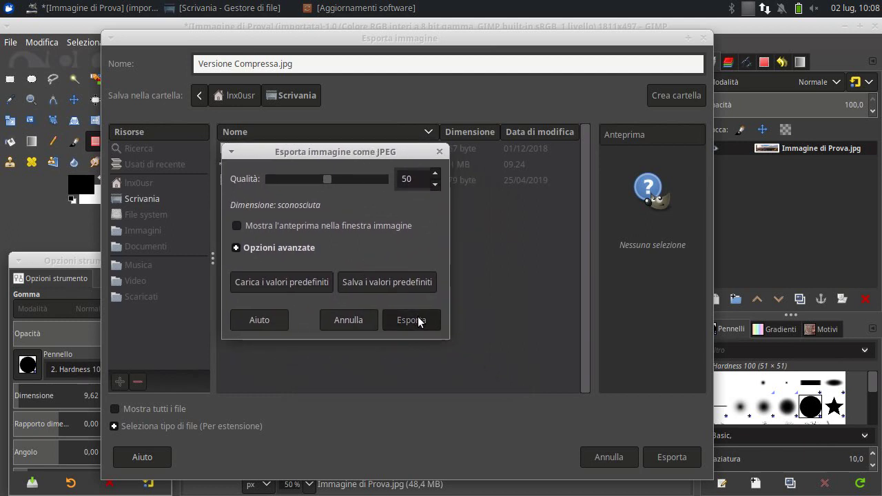
{"action": "left_click", "coordinate": [419, 321]}
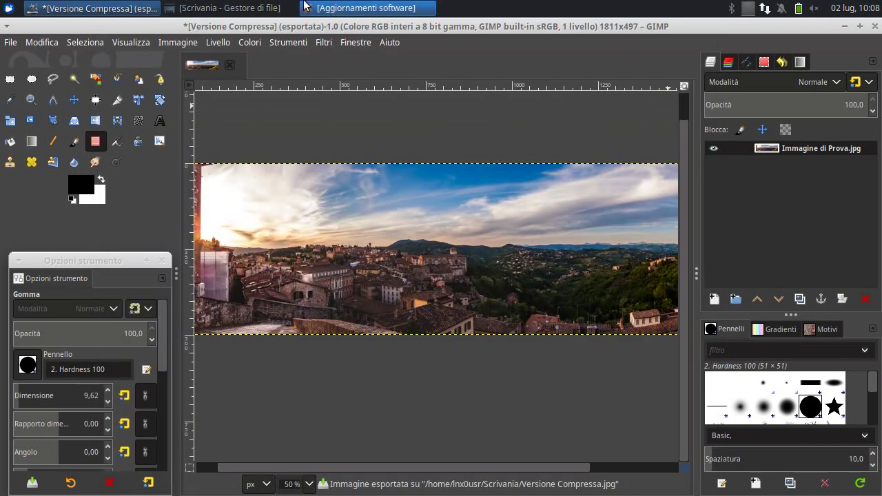
Minimize GIMP, restore the Scrivania file manager, and open the 125,0 kB Versione Compressa.jpg
{"action": "left_click", "coordinate": [845, 27]}
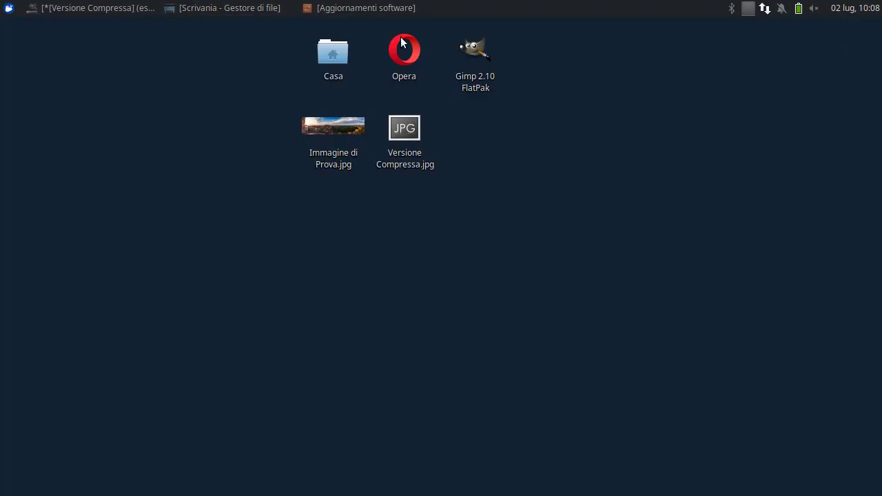
{"action": "left_click", "coordinate": [237, 8]}
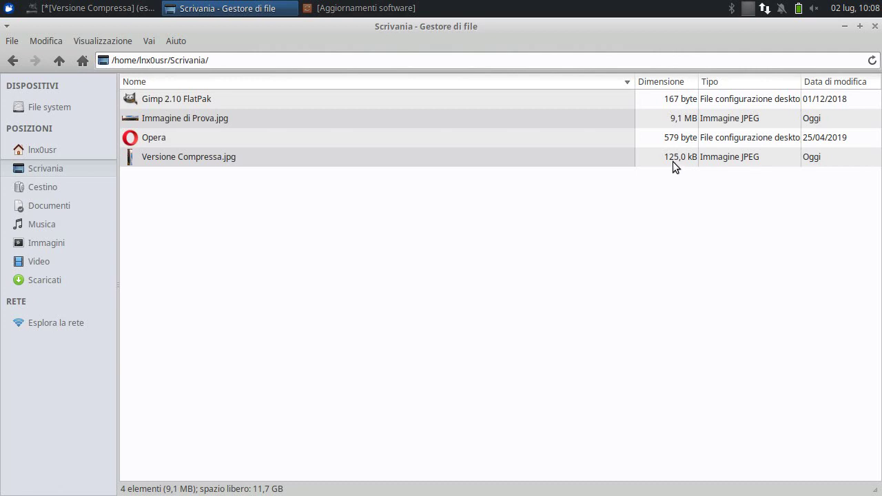
{"action": "double_click", "coordinate": [203, 157]}
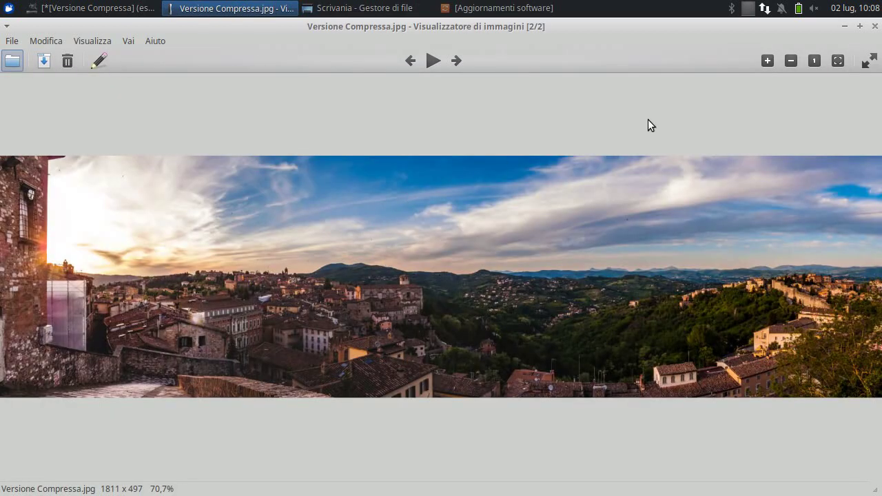
Zoom the 1811 x 497 compressed image in and back out, then close Ristretto
{"action": "left_click", "coordinate": [766, 66]}
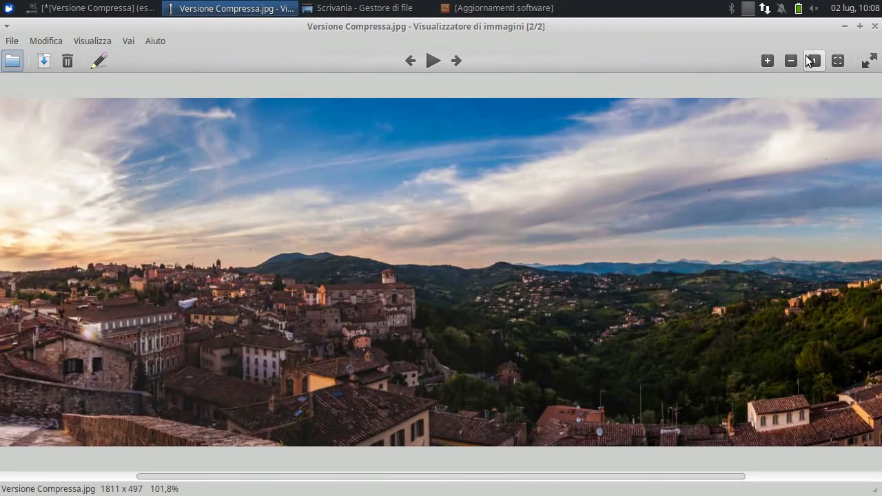
{"action": "left_click", "coordinate": [791, 64]}
{"action": "left_click", "coordinate": [791, 63]}
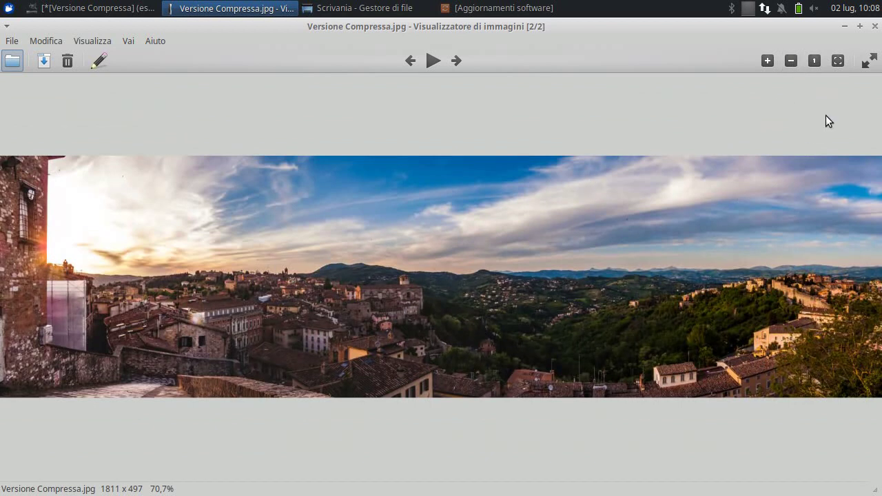
{"action": "left_click", "coordinate": [876, 26]}
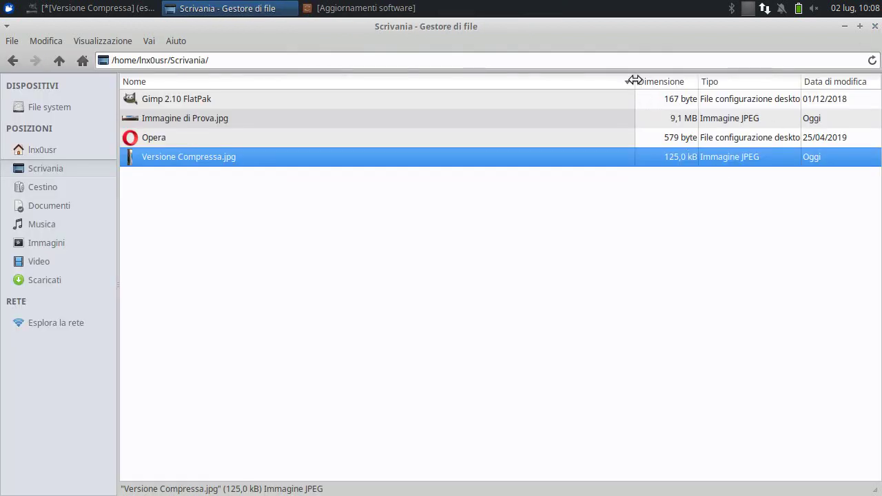
Deselect the file in Thunar and switch back to GIMP from the taskbar
{"action": "left_click", "coordinate": [327, 185]}
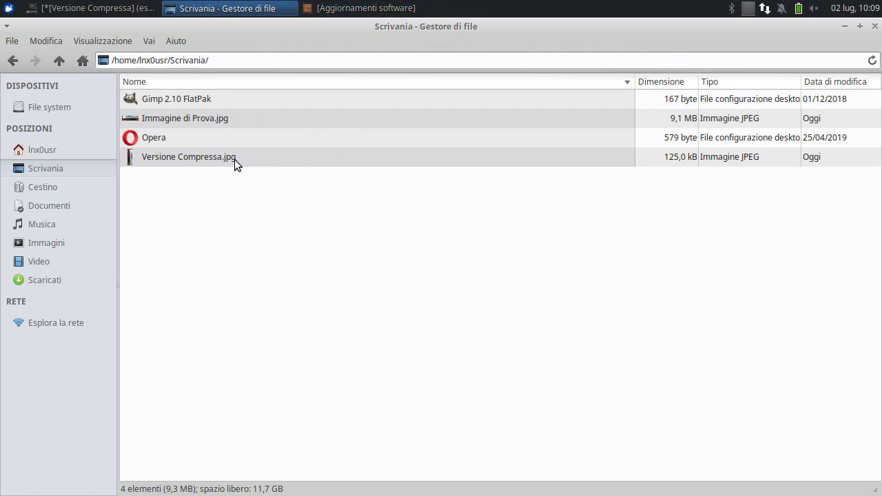
{"action": "left_click", "coordinate": [107, 8]}
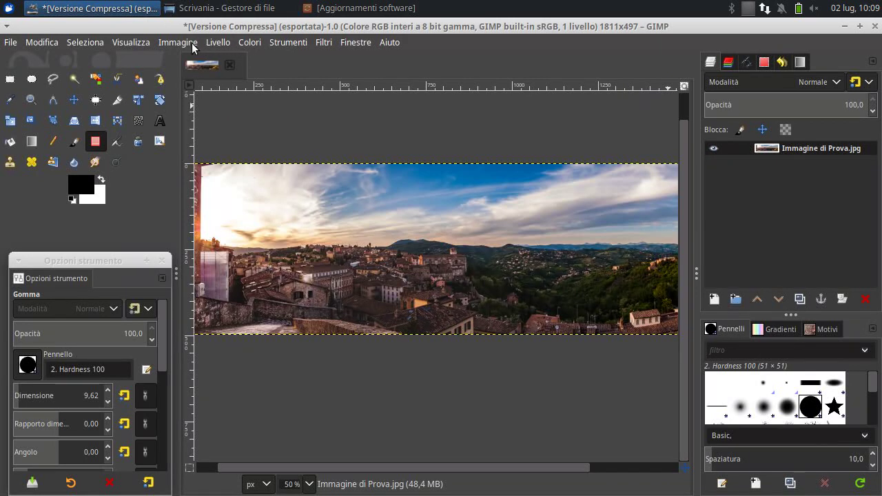
Confirm in Scala immagine that the image is 1811 × 497 without rescaling, then minimize GIMP
{"action": "left_click", "coordinate": [193, 43]}
{"action": "left_click", "coordinate": [207, 233]}
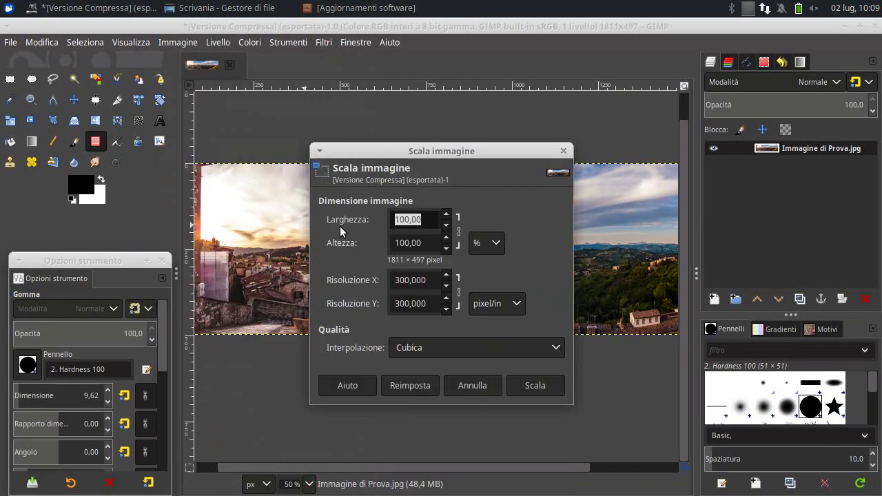
{"action": "left_click", "coordinate": [563, 151]}
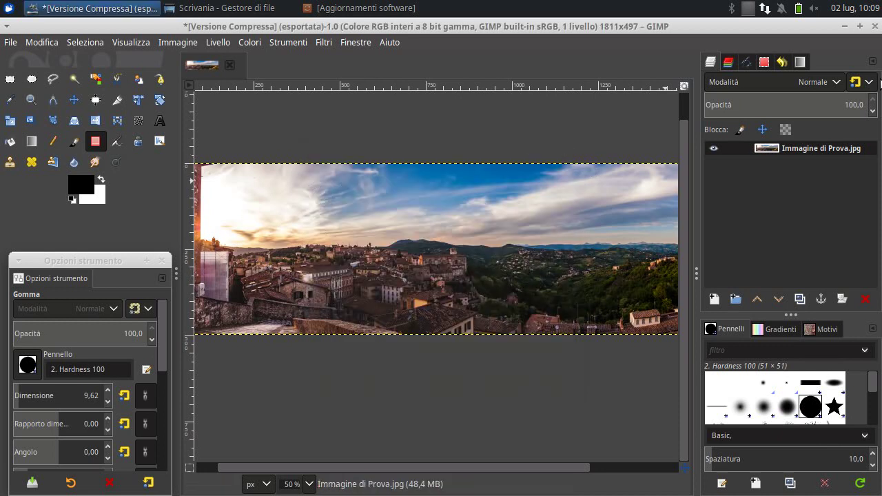
{"action": "left_click", "coordinate": [845, 26]}
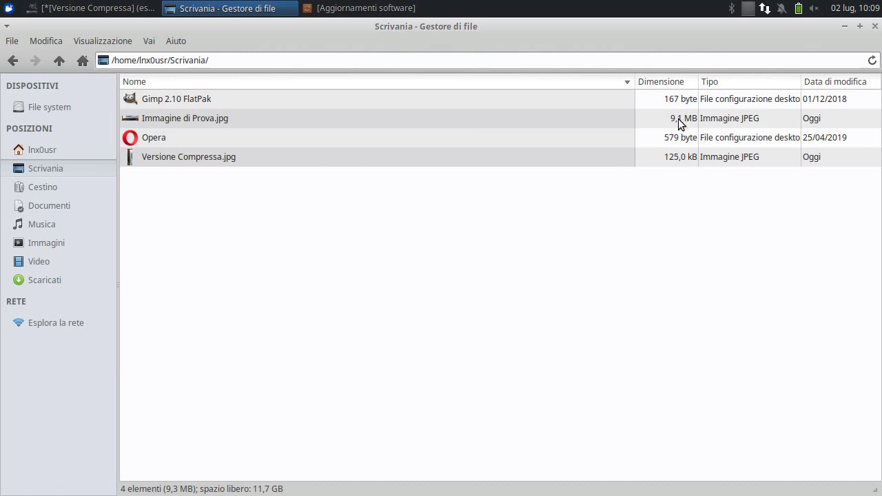
Select Versione Compressa.jpg to see its 125,0 kB size versus the 9,1 MB original
{"action": "left_click", "coordinate": [666, 156]}
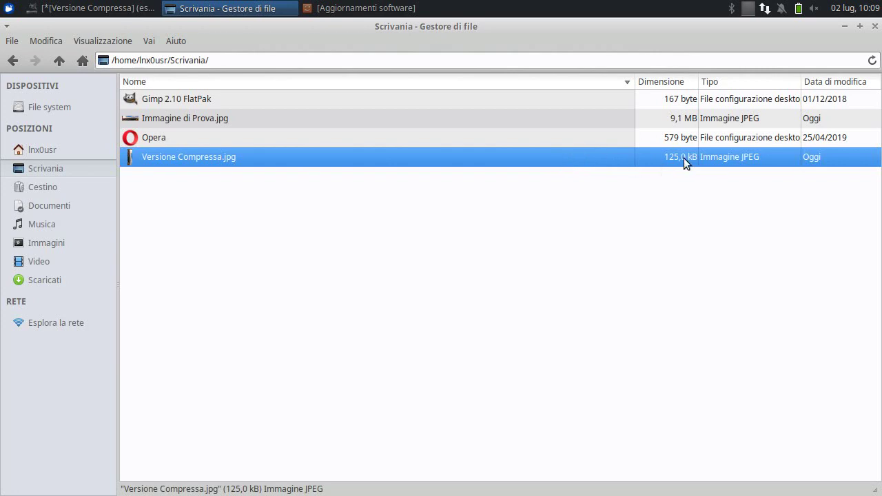
Open Versione Compressa.jpg in Ristretto to view the 1811 × 497 compressed panorama
{"action": "double_click", "coordinate": [466, 158]}
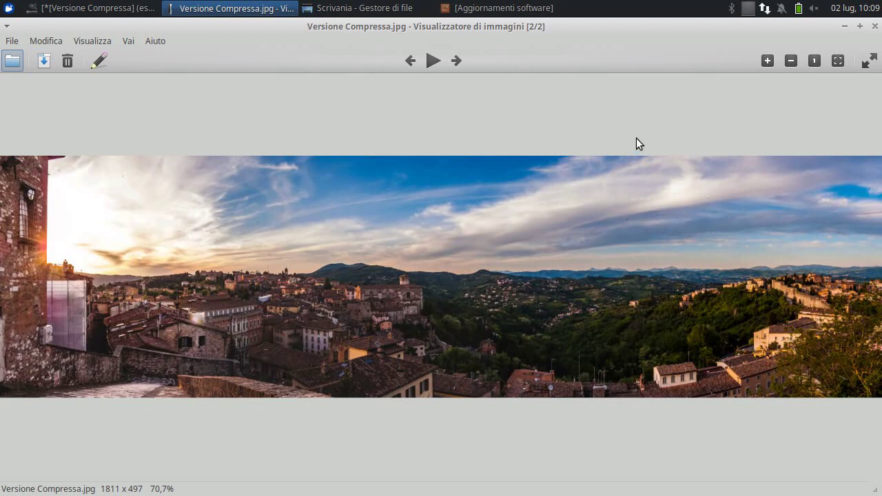
{"action": "left_click", "coordinate": [748, 8]}
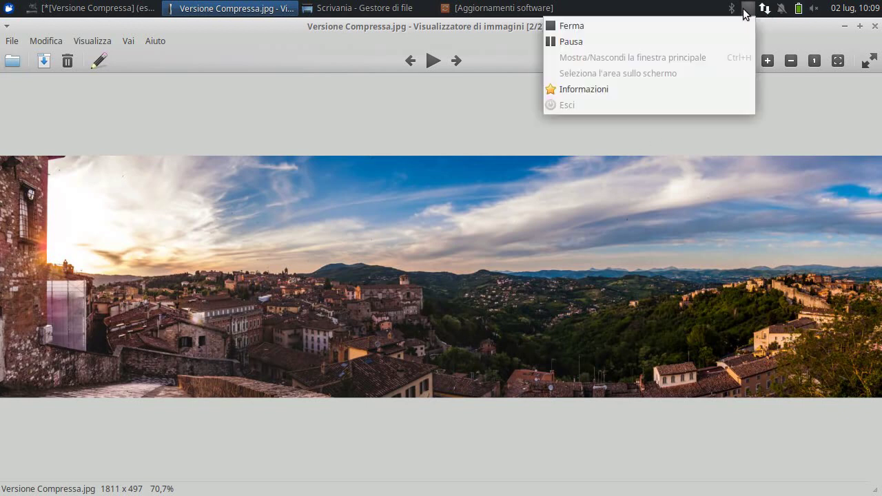